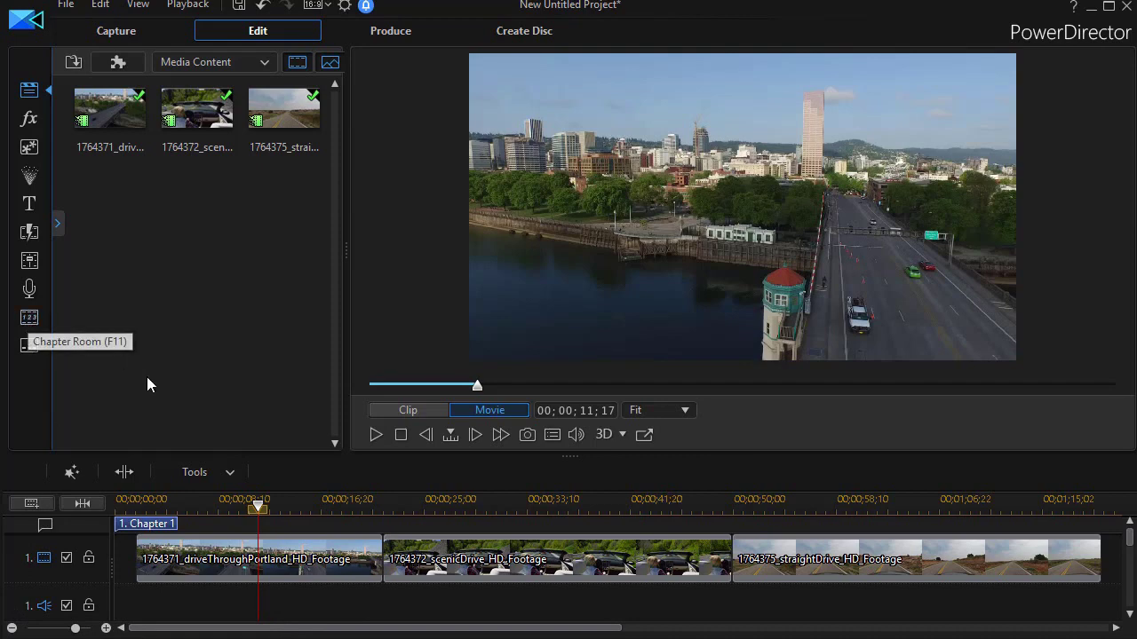
In the chapter settings, add a chapter at the current position and Chapter 2 at 00;00;15;29.
{"action": "mouse_move", "coordinate": [153, 536]}
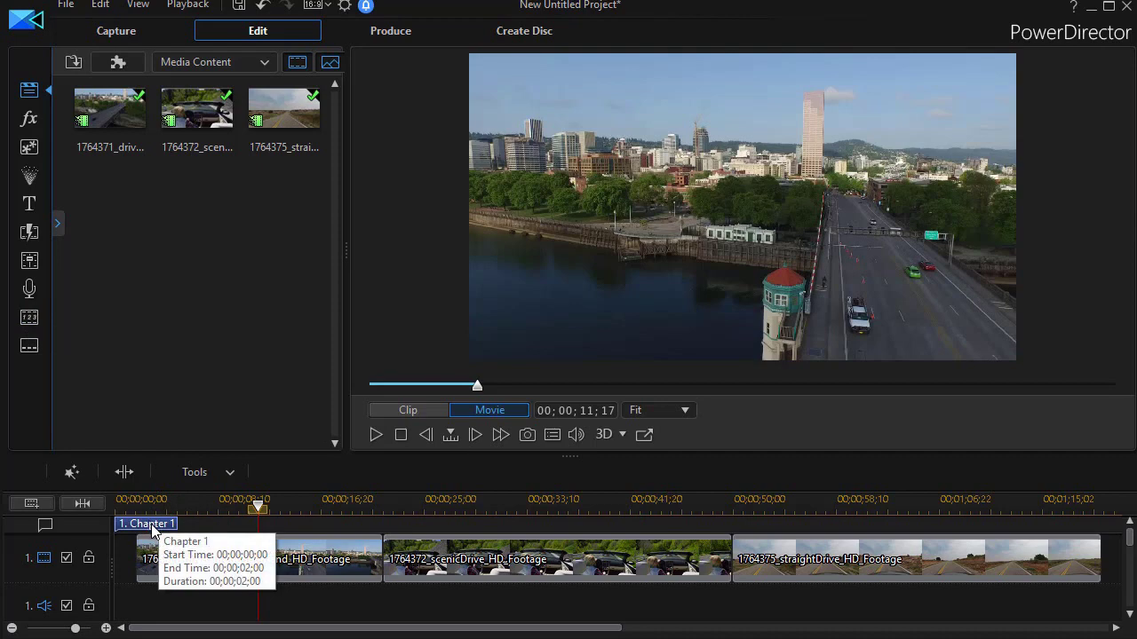
{"action": "double_click", "coordinate": [152, 526]}
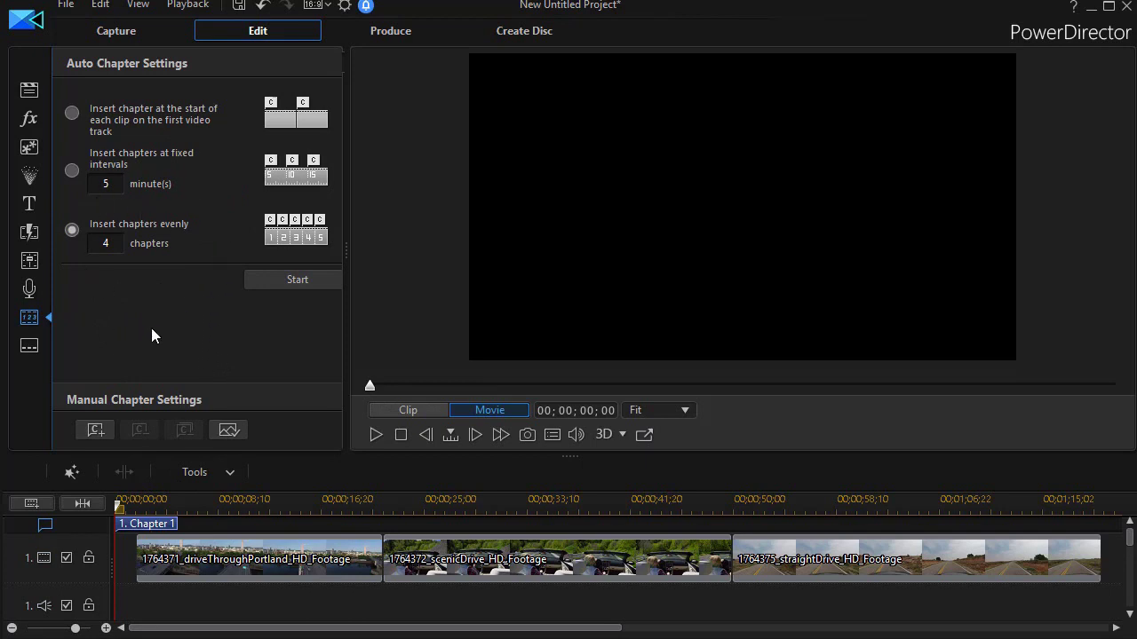
{"action": "left_click", "coordinate": [95, 434]}
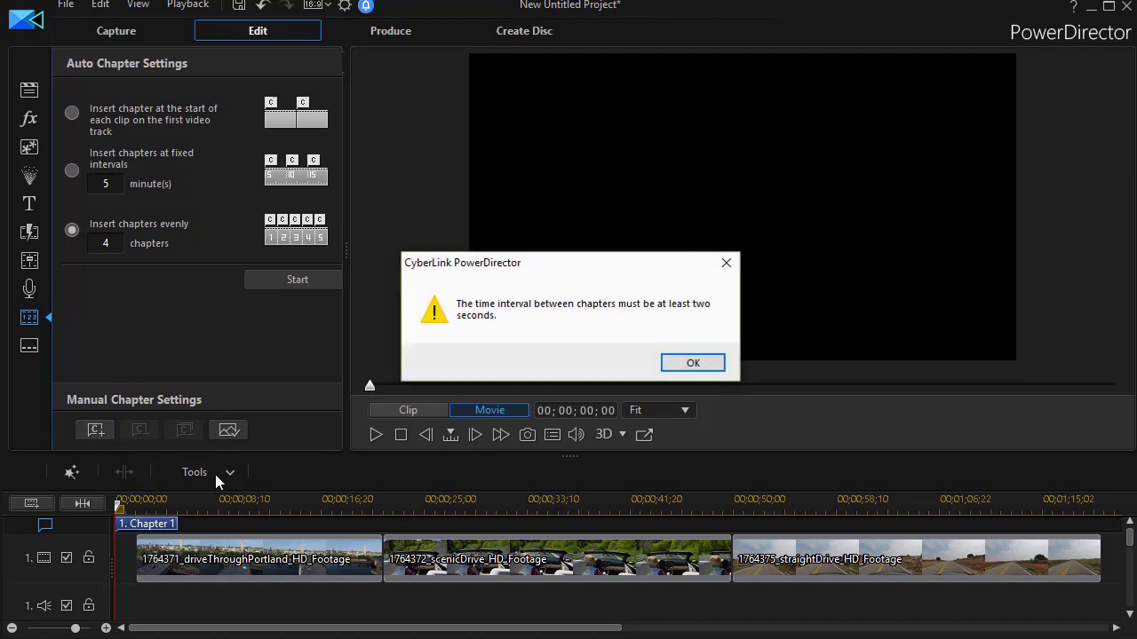
{"action": "left_click", "coordinate": [694, 364]}
{"action": "left_click", "coordinate": [156, 519]}
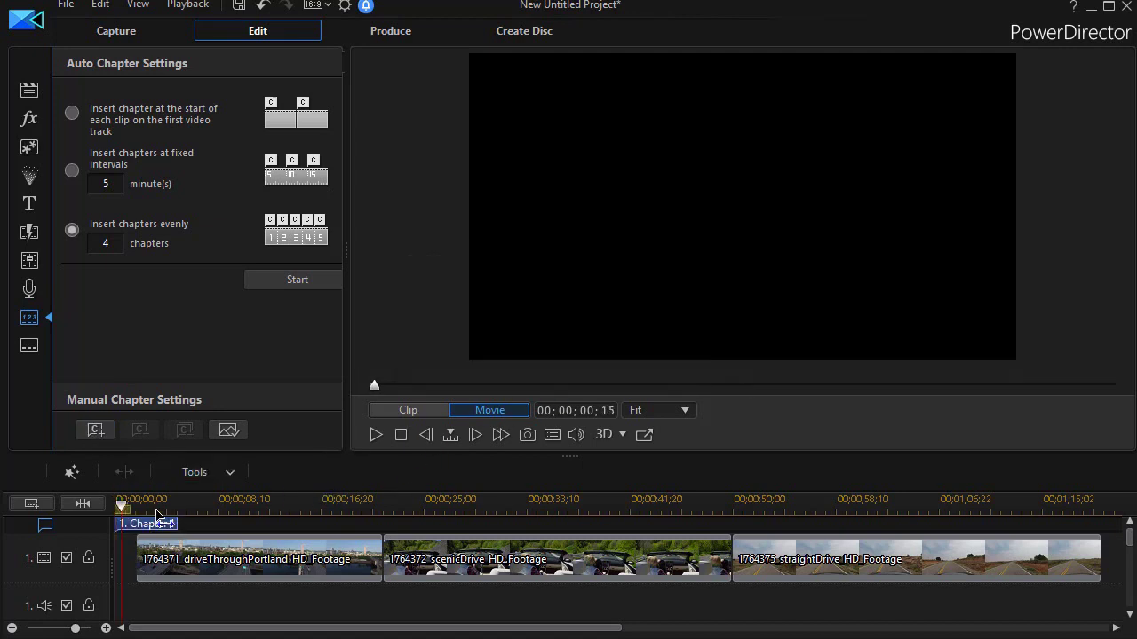
{"action": "left_click_drag", "start_coordinate": [156, 515], "coordinate": [312, 510]}
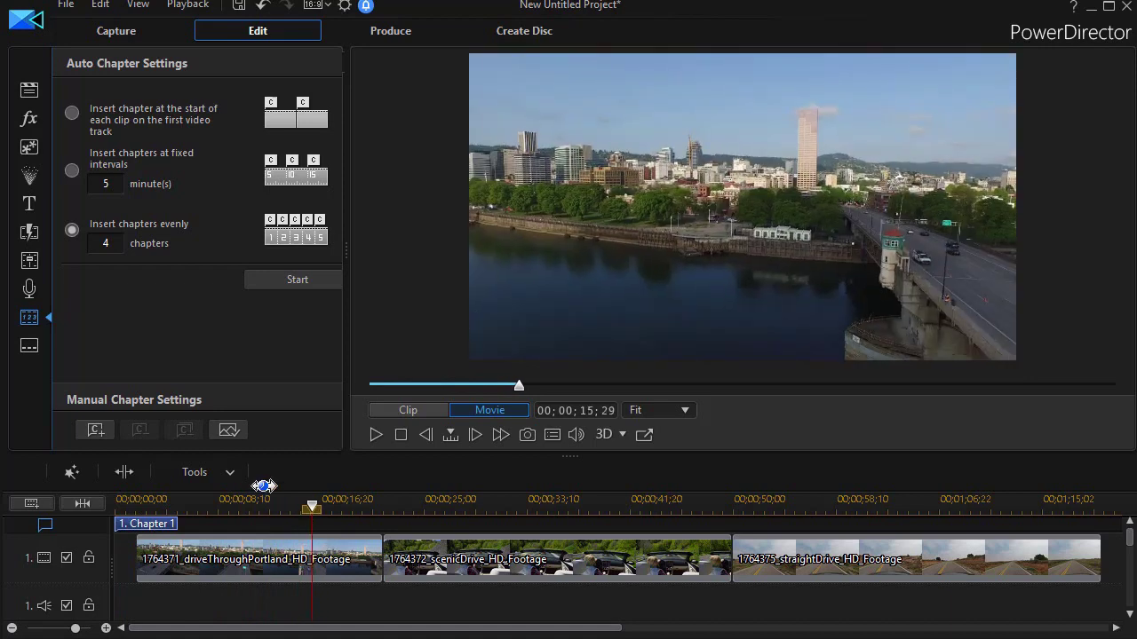
{"action": "left_click", "coordinate": [92, 431]}
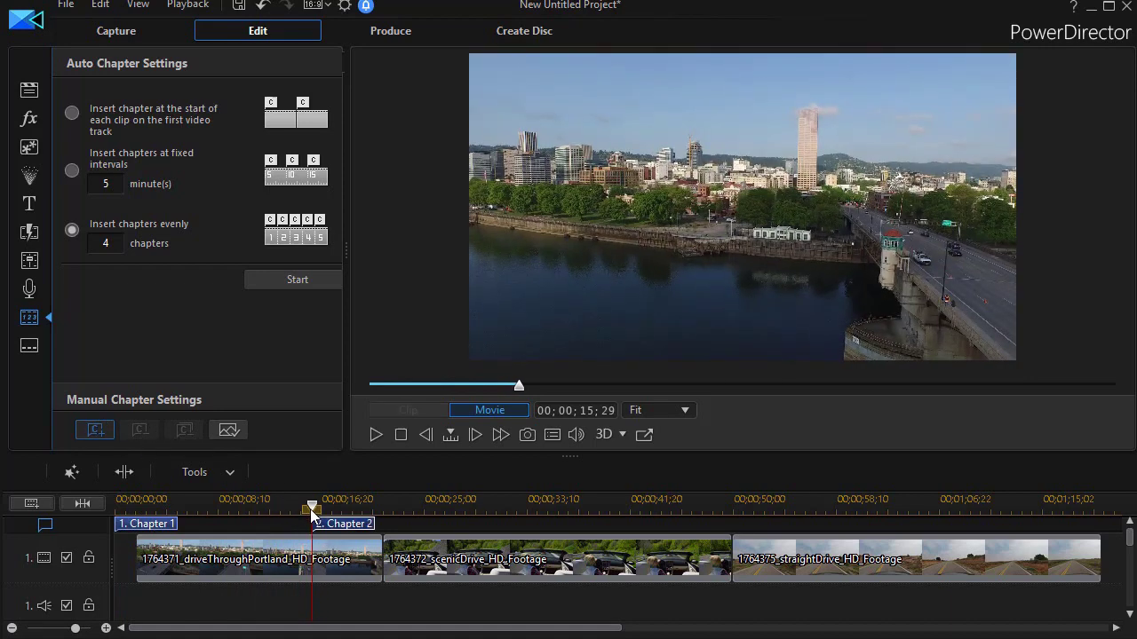
Add Chapter 3 at 00;00;34;25 and Chapter 4 at 00;00;58;10, then return to the media library.
{"action": "left_click", "coordinate": [543, 524]}
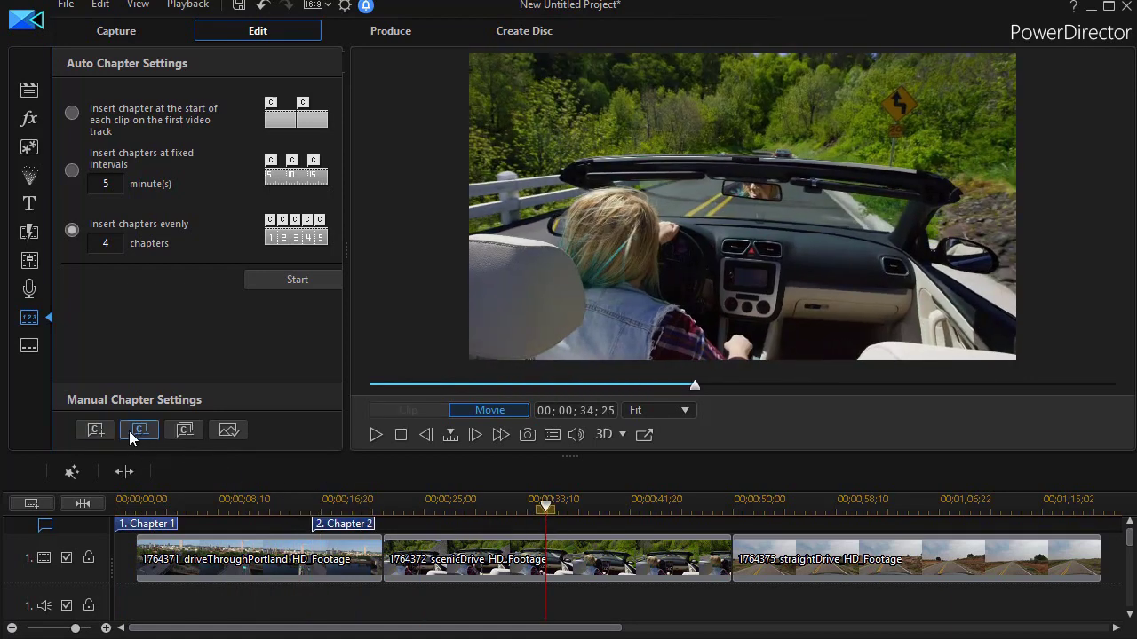
{"action": "left_click", "coordinate": [96, 430]}
{"action": "left_click", "coordinate": [617, 523]}
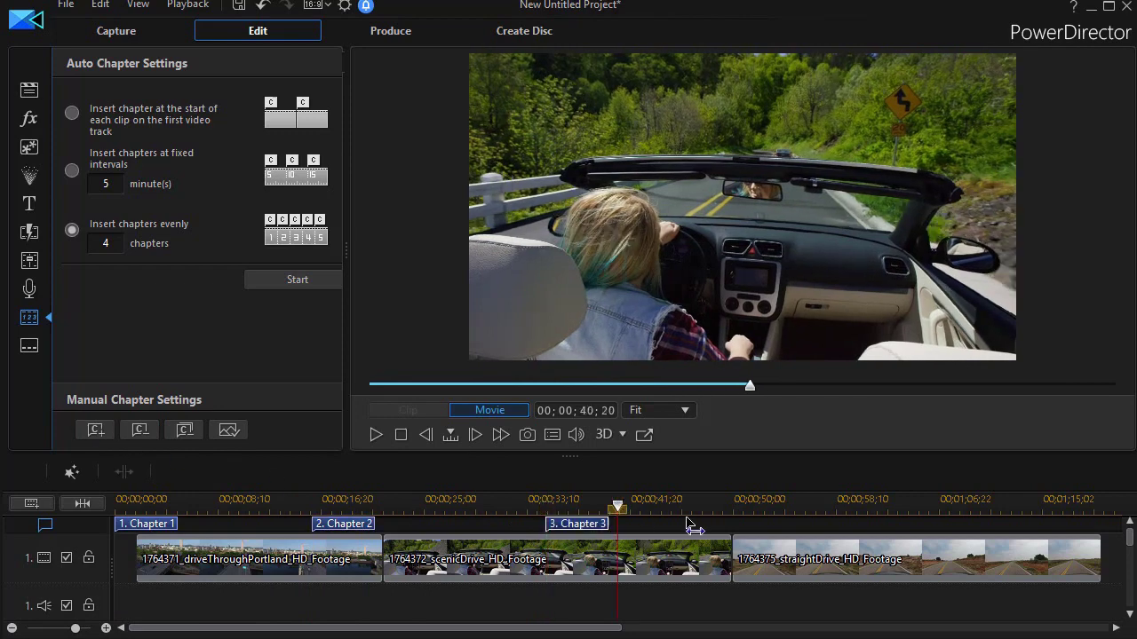
{"action": "left_click", "coordinate": [836, 511]}
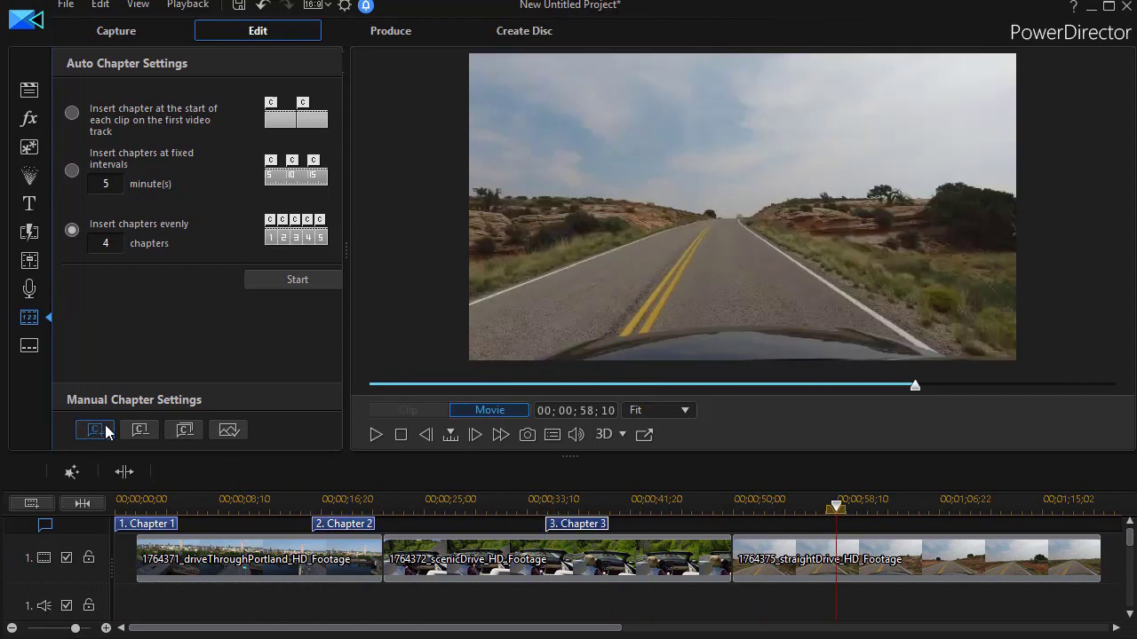
{"action": "left_click", "coordinate": [107, 432]}
{"action": "left_click", "coordinate": [29, 89]}
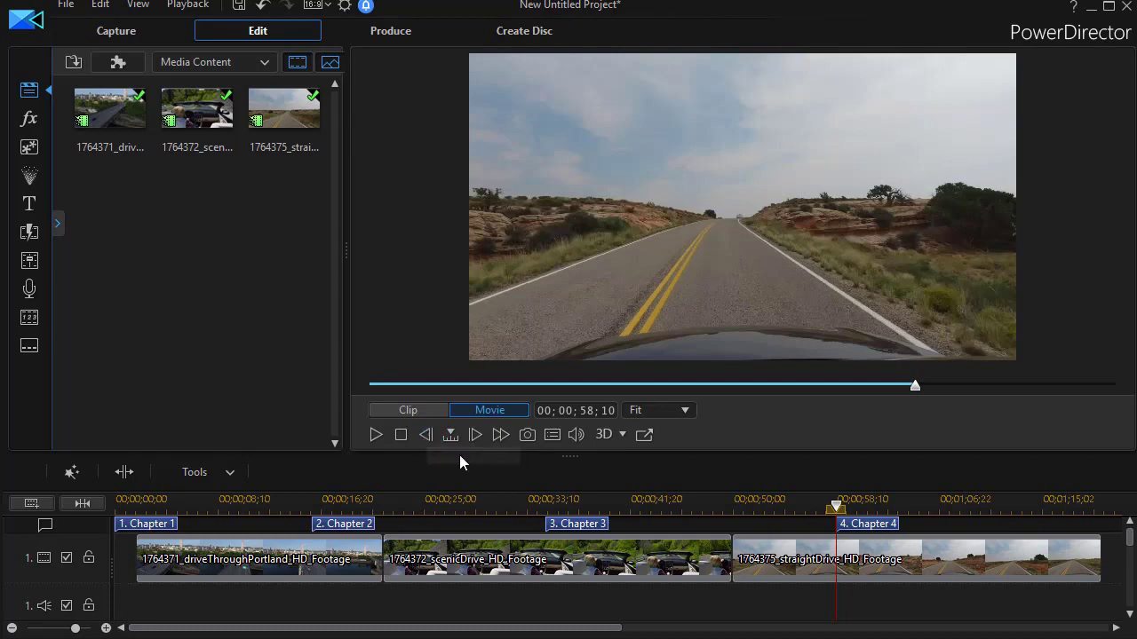
Place the playhead at 00;00;44;14, then step frame by frame to 00;00;44;21.
{"action": "left_click", "coordinate": [665, 505]}
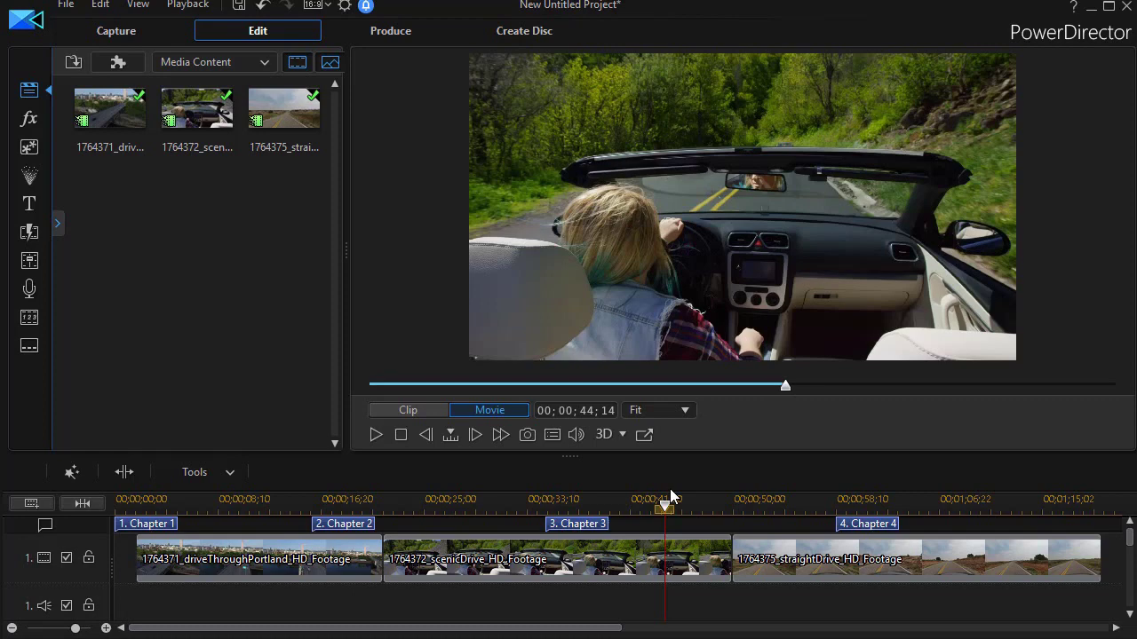
{"action": "key", "text": "period"}
{"action": "key", "text": "period"}
{"action": "key", "text": "period"}
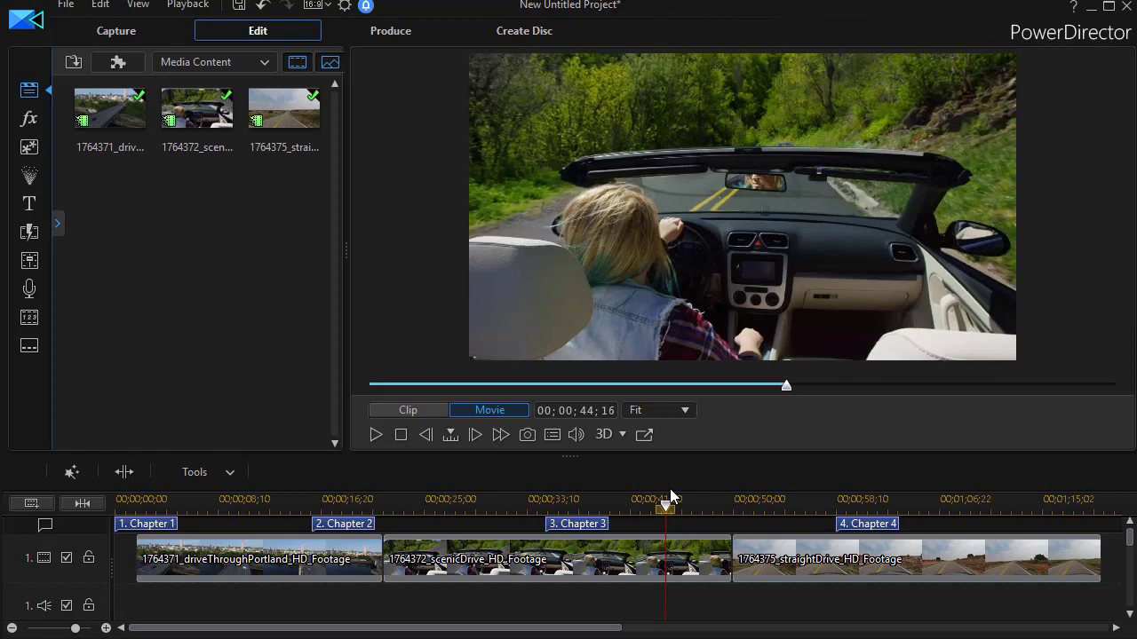
{"action": "key", "text": "period"}
{"action": "key", "text": "period"}
{"action": "key", "text": "period"}
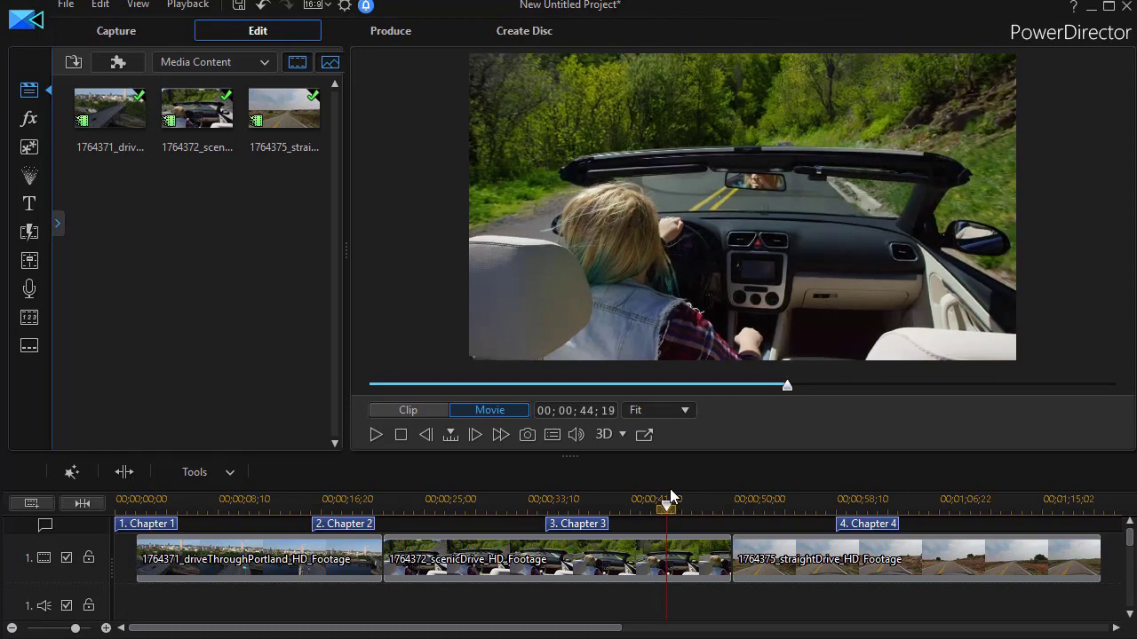
{"action": "key", "text": "period"}
{"action": "key", "text": "period"}
{"action": "key", "text": "period"}
{"action": "key", "text": "period"}
{"action": "key", "text": "period"}
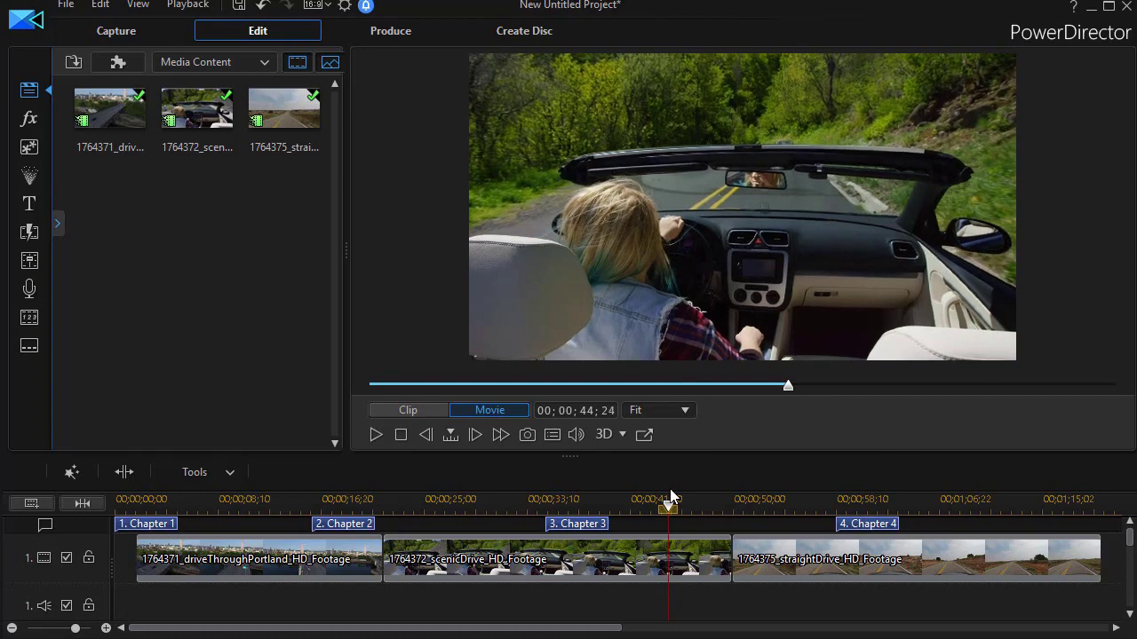
{"action": "key", "text": "comma"}
{"action": "key", "text": "comma"}
{"action": "key", "text": "comma"}
{"action": "key", "text": "comma"}
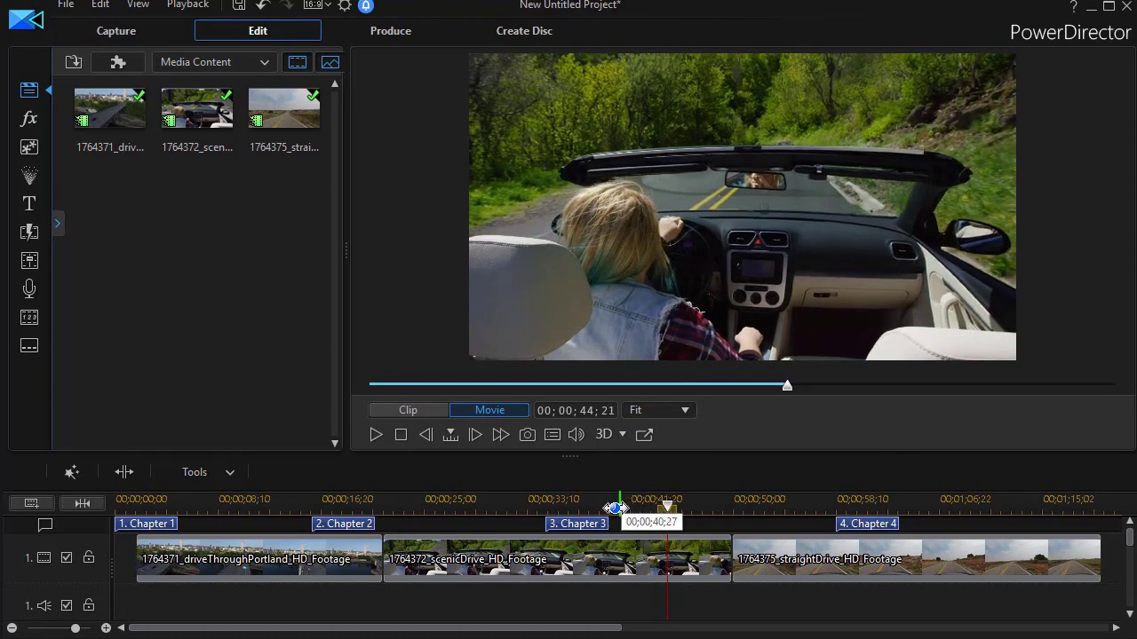
{"action": "mouse_move", "coordinate": [581, 522]}
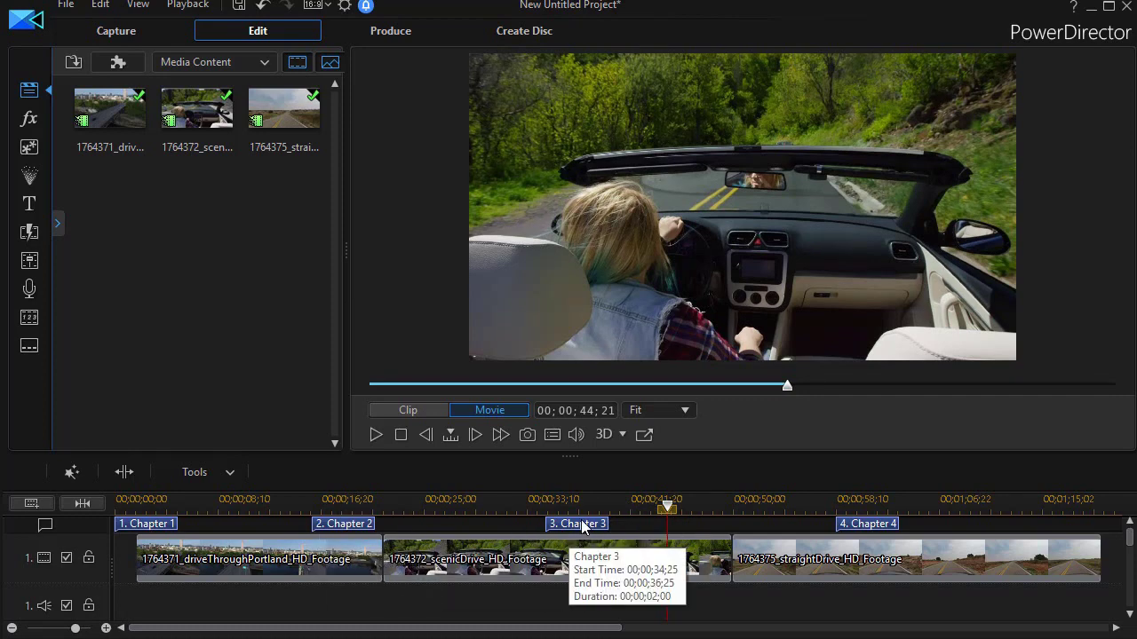
{"action": "left_click", "coordinate": [451, 437]}
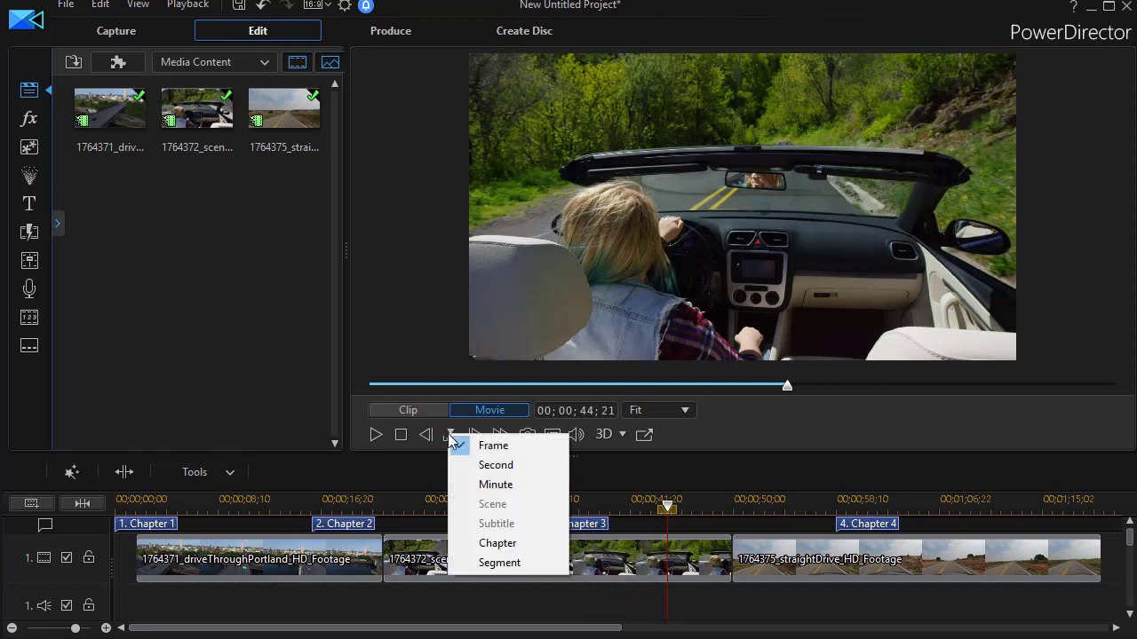
Set seek units to Chapter, rewind to the start, then jump between chapters, ending at Chapter 2 (00;00;15;29).
{"action": "left_click", "coordinate": [472, 543]}
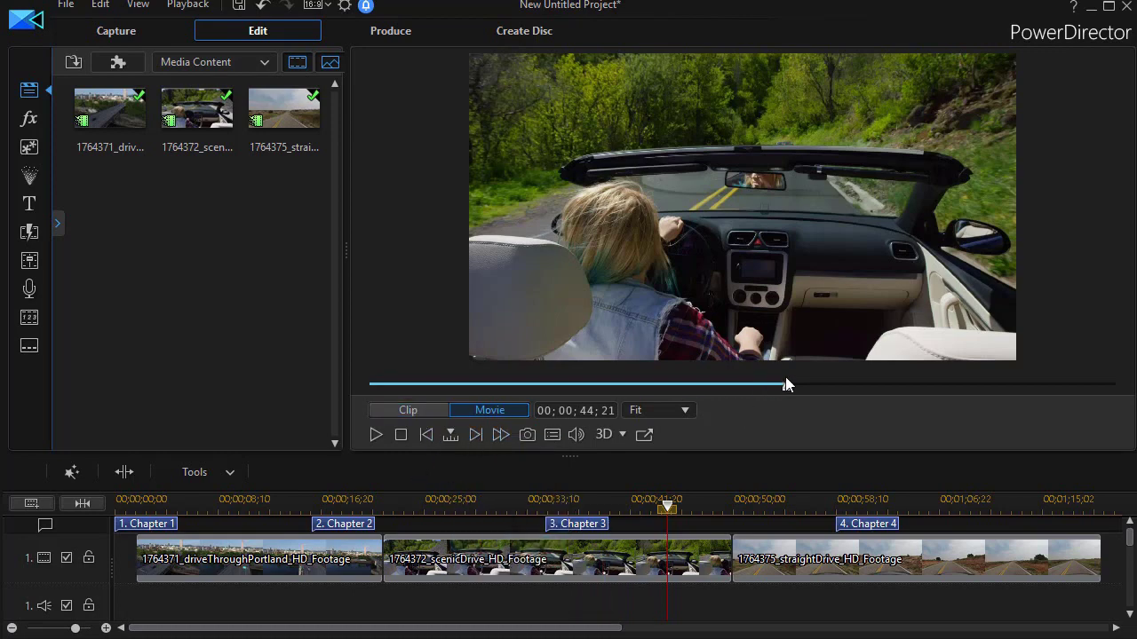
{"action": "left_click_drag", "start_coordinate": [787, 387], "coordinate": [346, 411]}
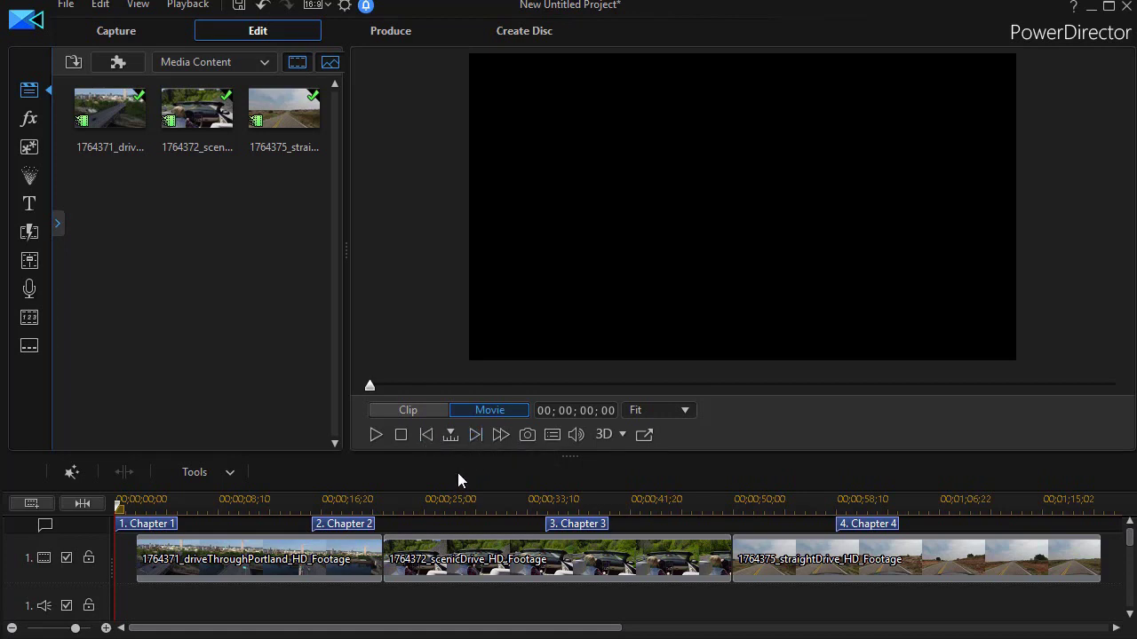
{"action": "key", "text": "period"}
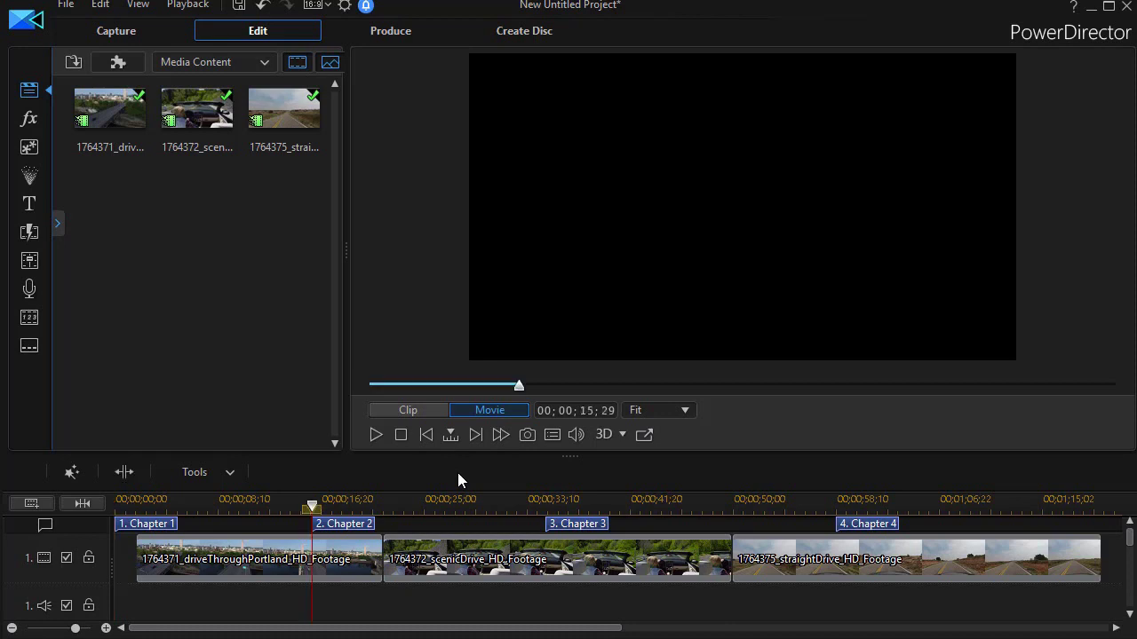
{"action": "key", "text": "period"}
{"action": "key", "text": "period"}
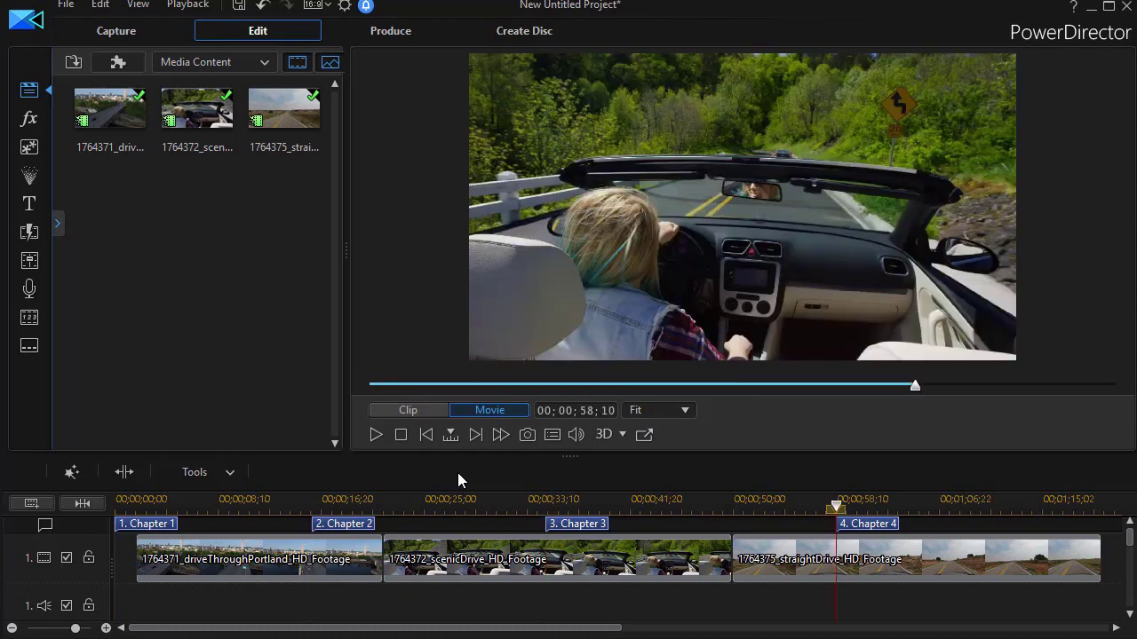
{"action": "key", "text": "comma"}
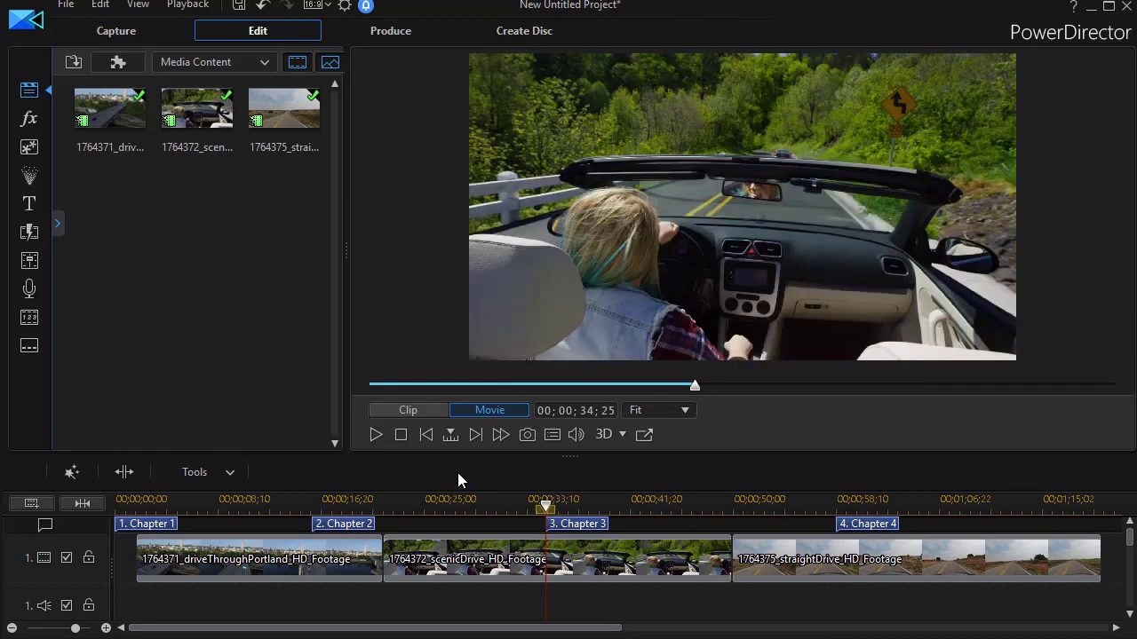
{"action": "key", "text": "comma"}
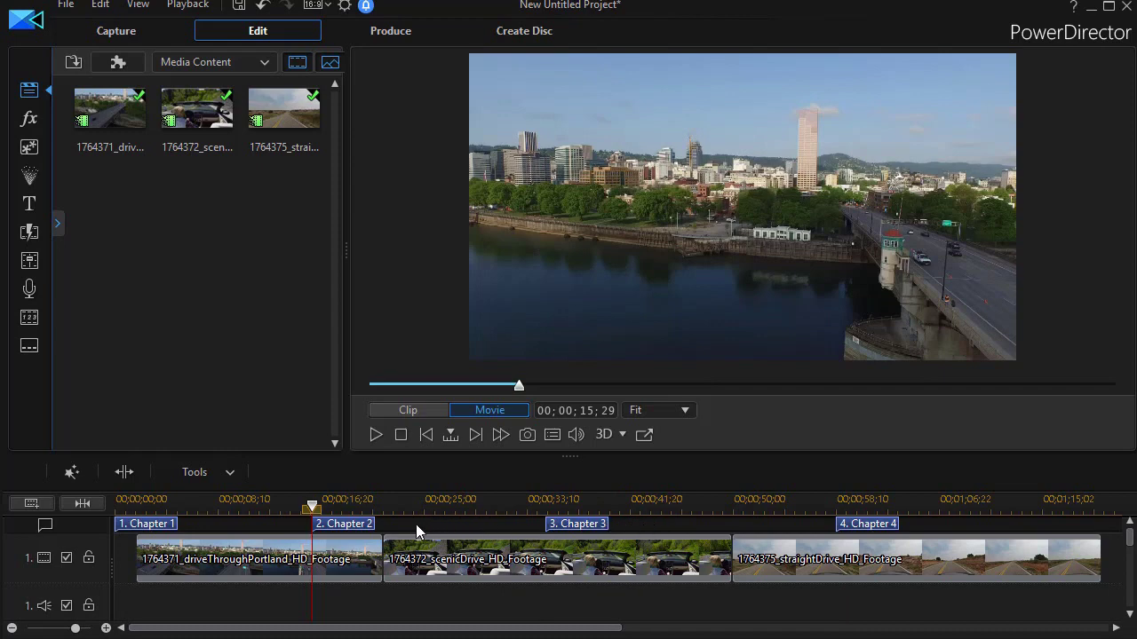
Turn off Show Chapter Track and return the playhead to the movie start.
{"action": "right_click", "coordinate": [69, 522]}
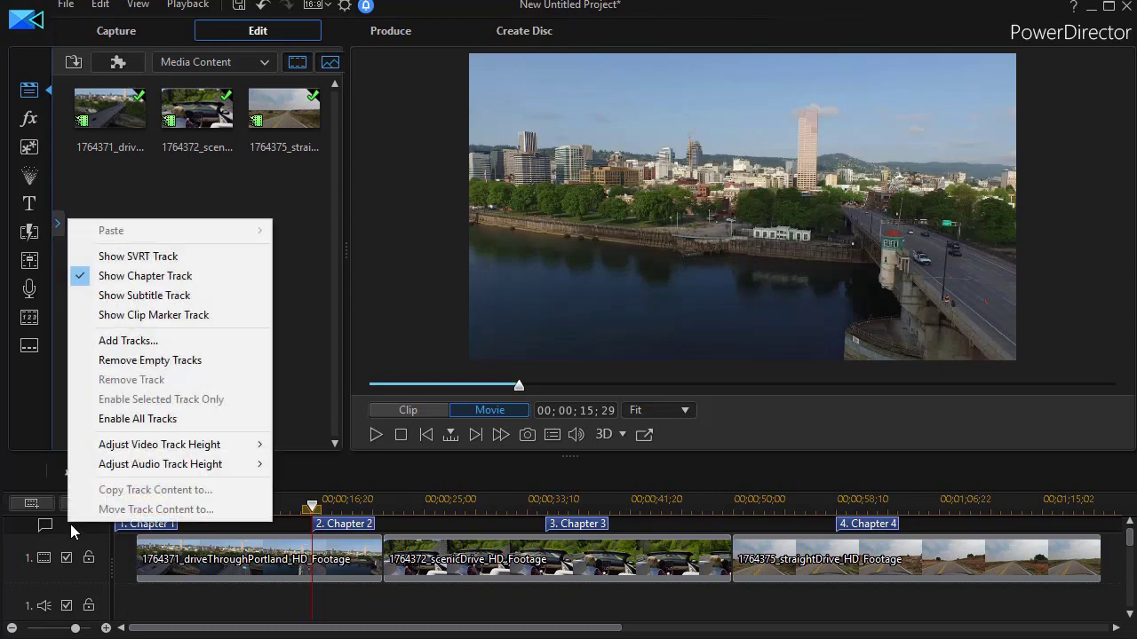
{"action": "left_click", "coordinate": [83, 277]}
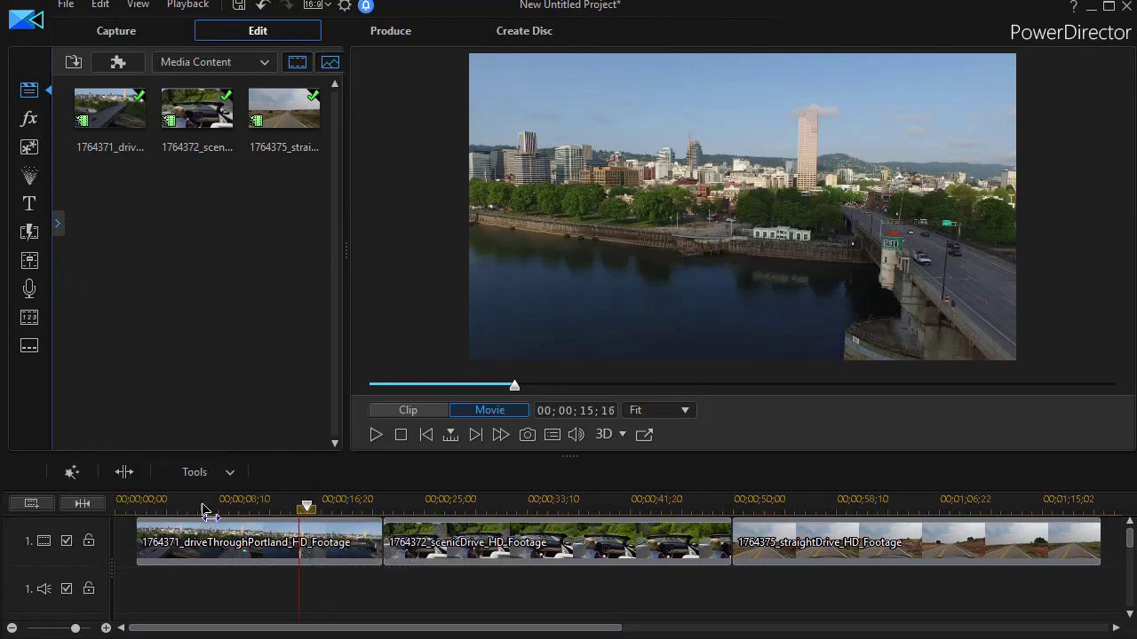
{"action": "left_click", "coordinate": [120, 503]}
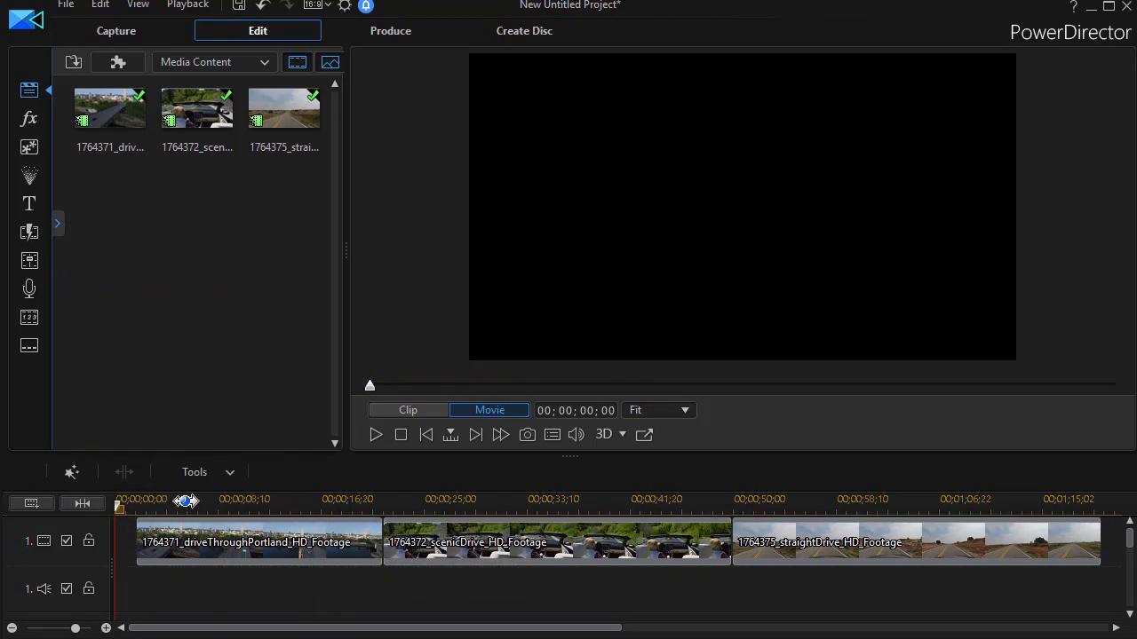
Jump forward three chapter points, back two chapters, then home to 00;00;00;00.
{"action": "left_click", "coordinate": [475, 435]}
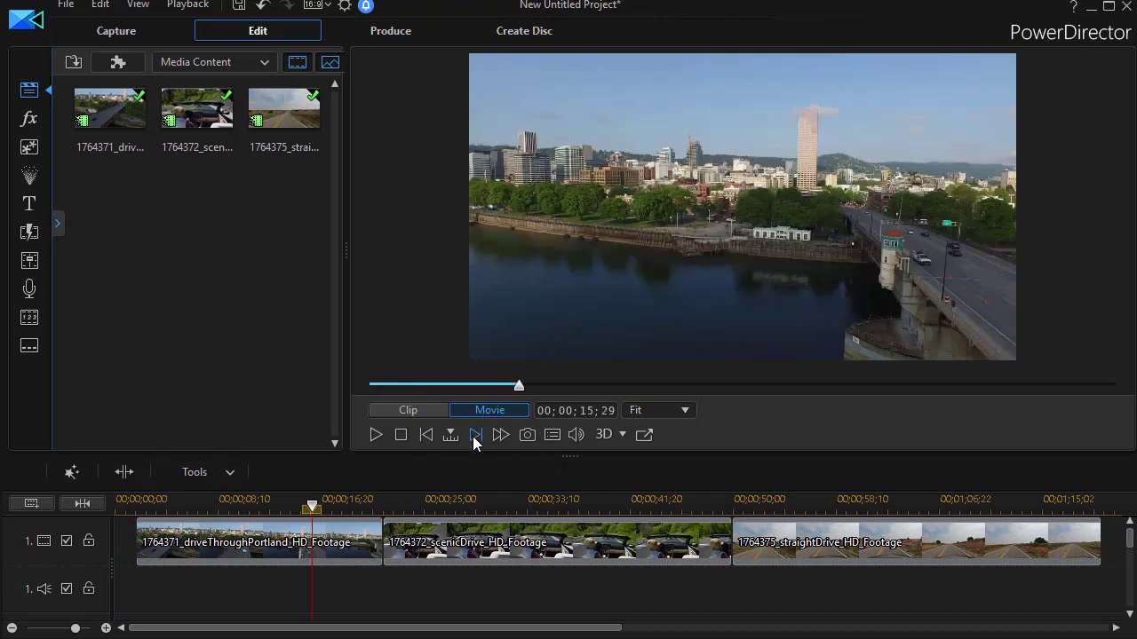
{"action": "left_click", "coordinate": [475, 435]}
{"action": "left_click", "coordinate": [475, 435]}
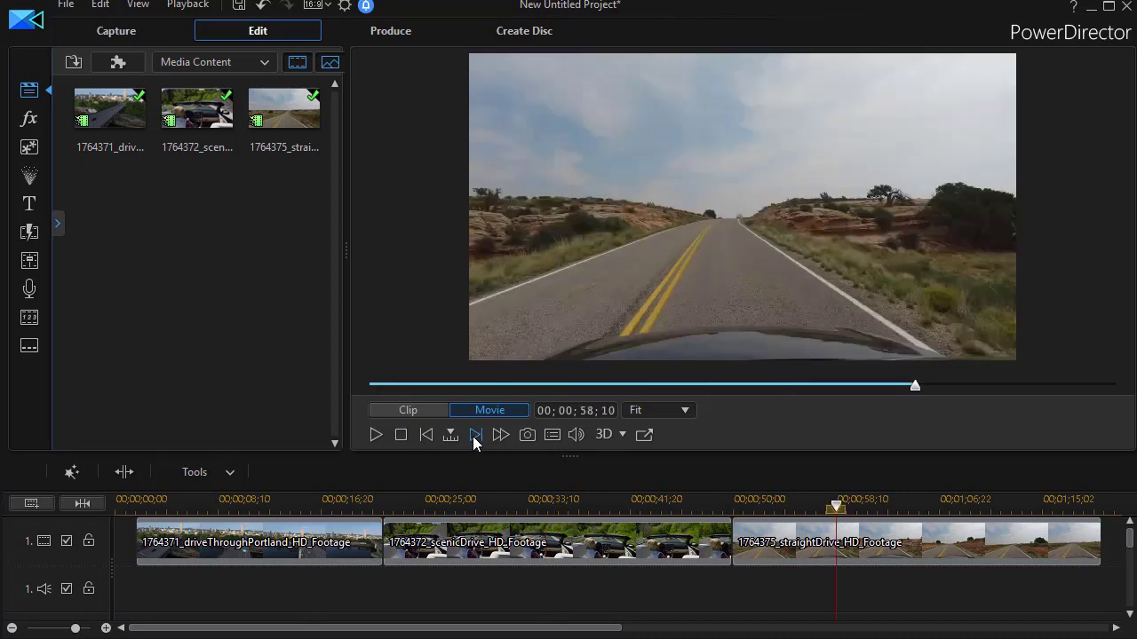
{"action": "key", "text": "comma"}
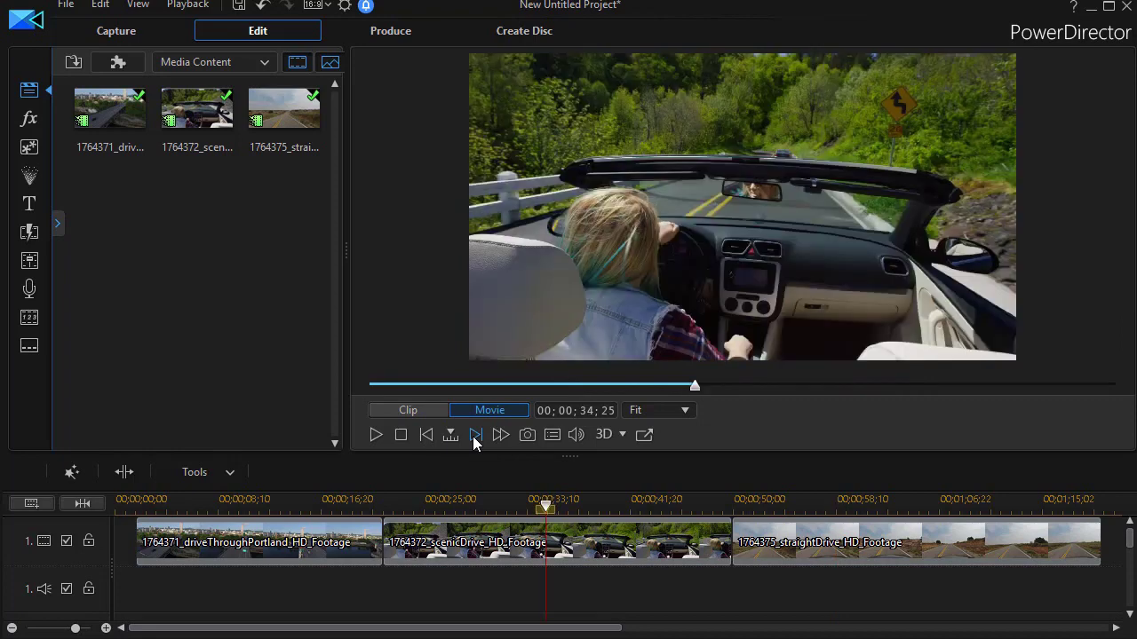
{"action": "key", "text": "comma"}
{"action": "key", "text": "Home"}
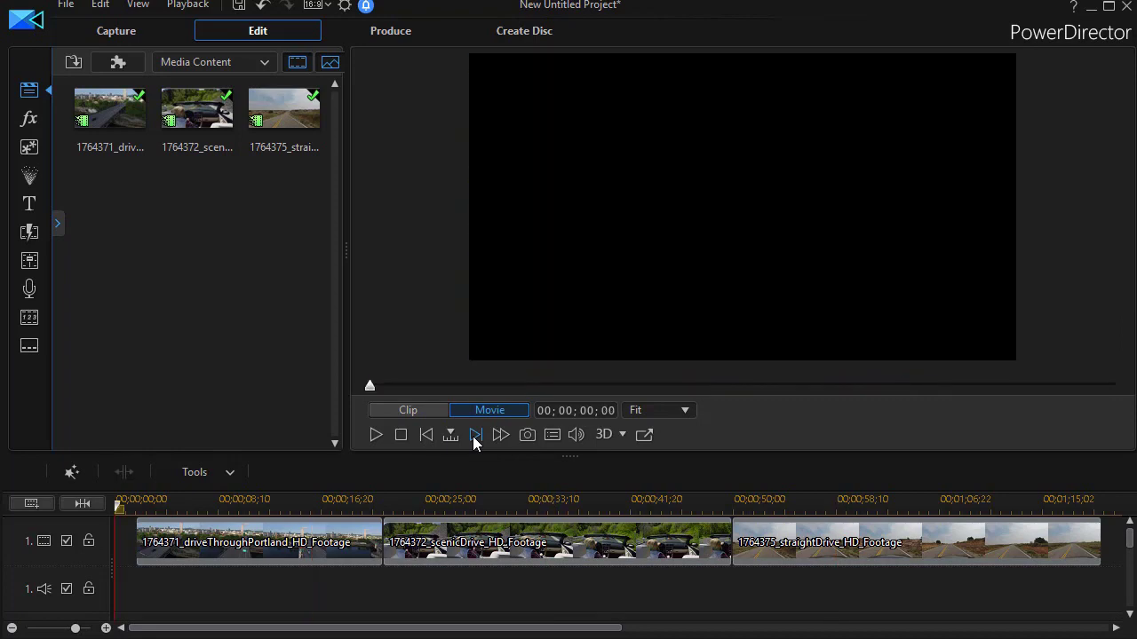
Re-enable Show Chapter Track so the Chapter 1–4 markers reappear on the timeline.
{"action": "right_click", "coordinate": [65, 518]}
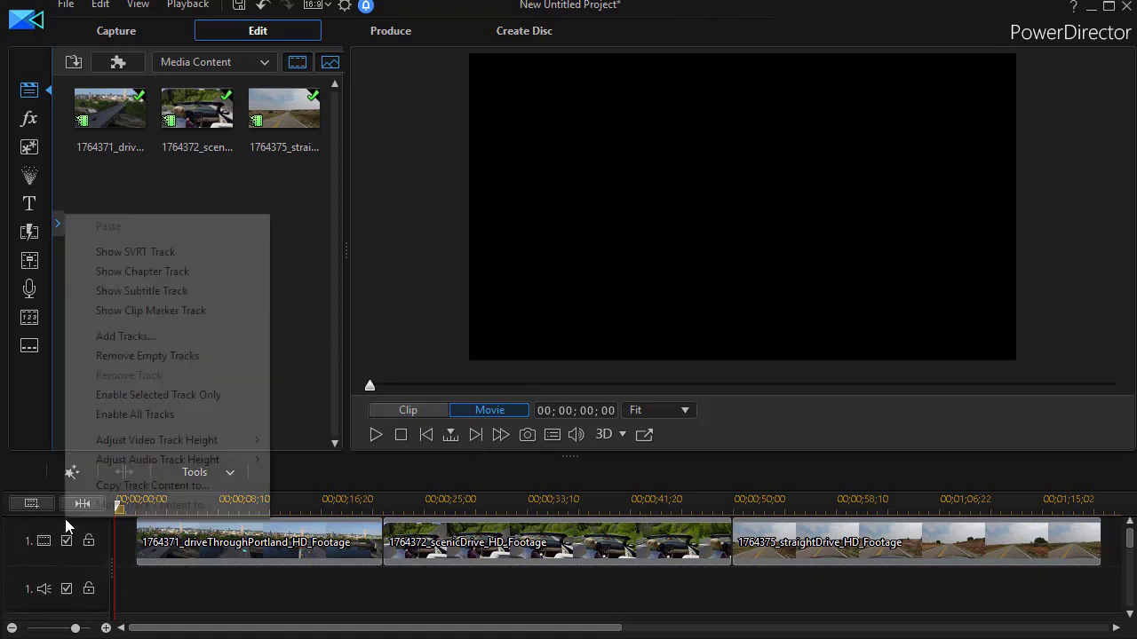
{"action": "left_click", "coordinate": [86, 273]}
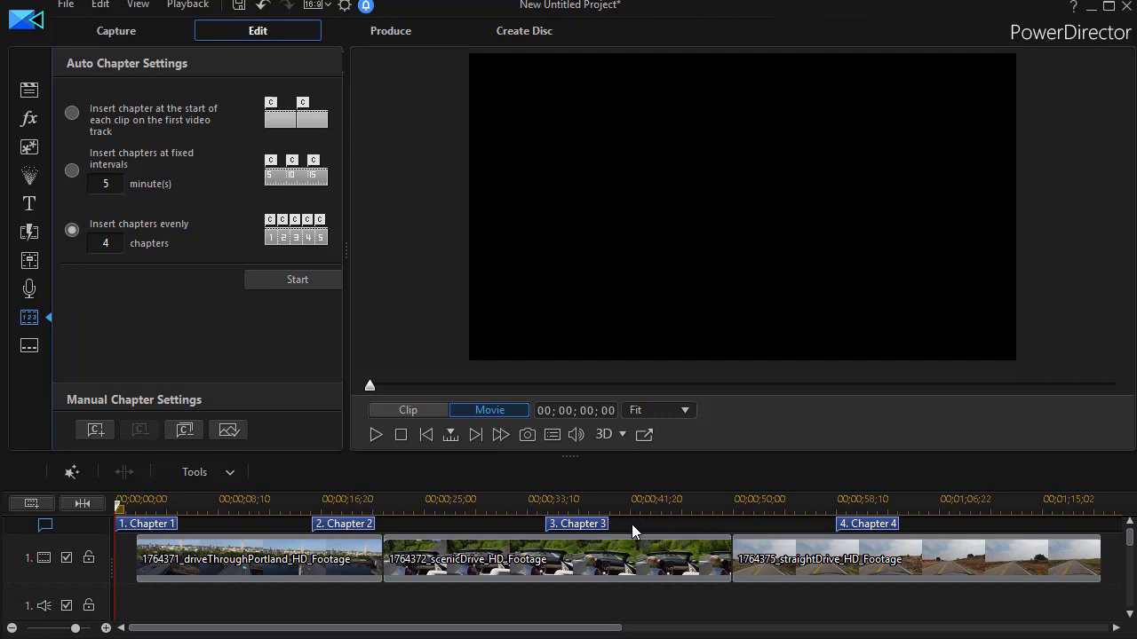
Uncheck Show Chapter Track in the timeline track options to hide the chapter markers.
{"action": "right_click", "coordinate": [76, 524]}
{"action": "left_click", "coordinate": [94, 279]}
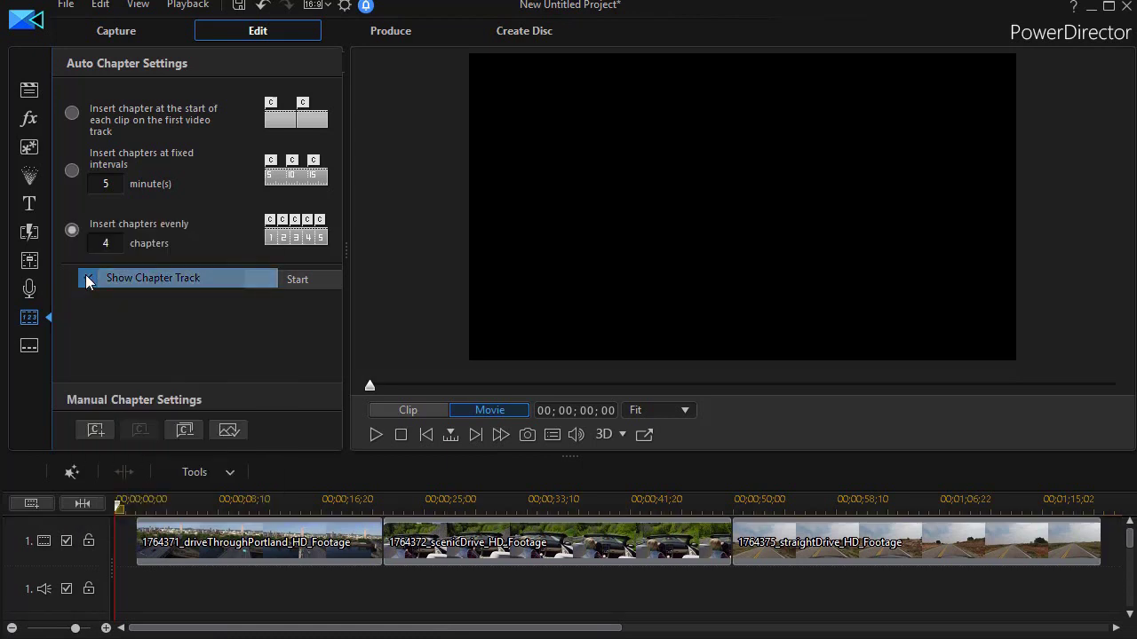